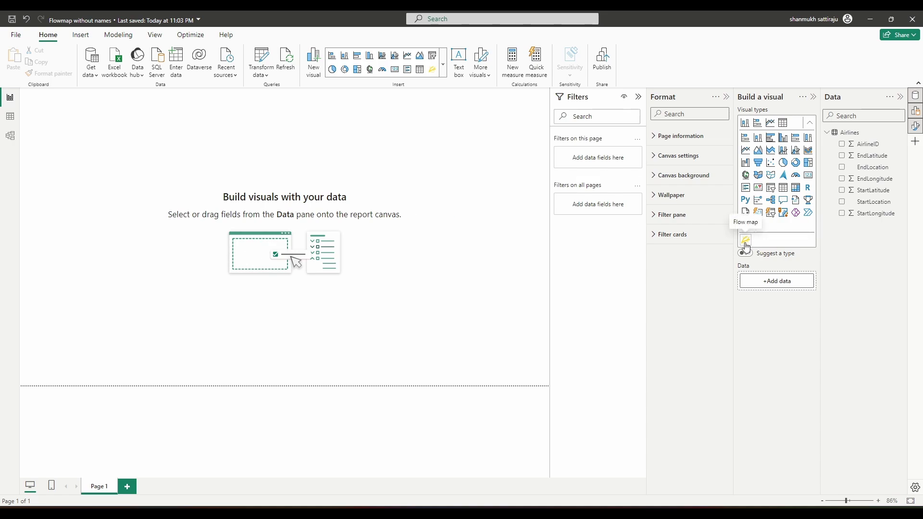
# Add a Flow map visual to the report page and move it toward the middle of the canvas.
pyautogui.click(746, 245)
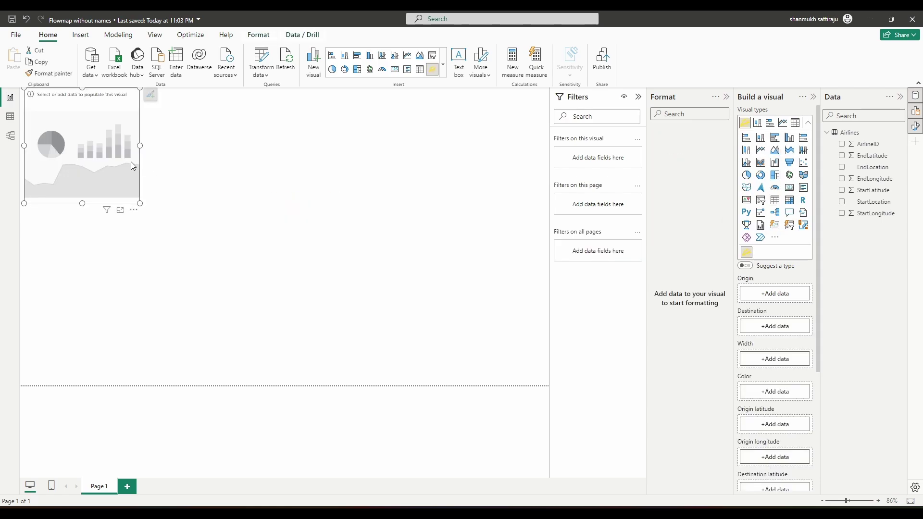
pyautogui.moveTo(131, 162); pyautogui.dragTo(272, 213)
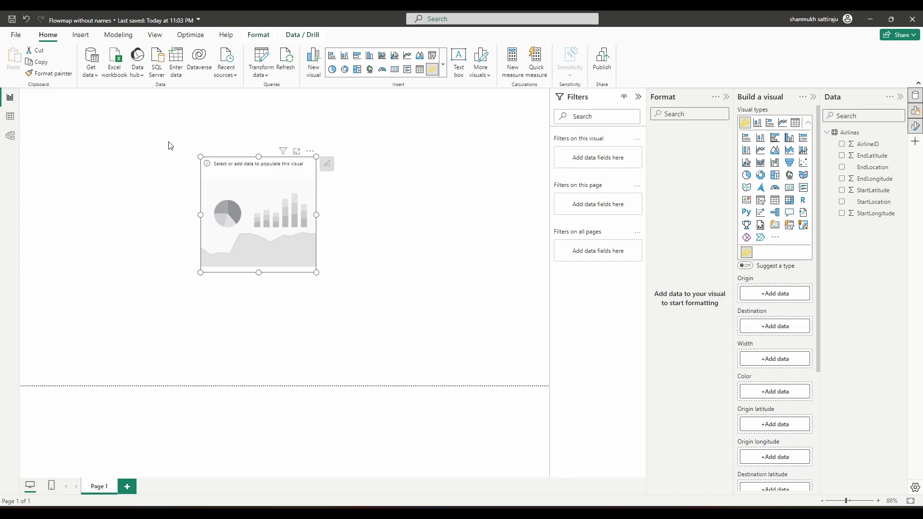
# Review the rows of the Airlines table and the data fields that the flow map accepts.
pyautogui.click(11, 117)
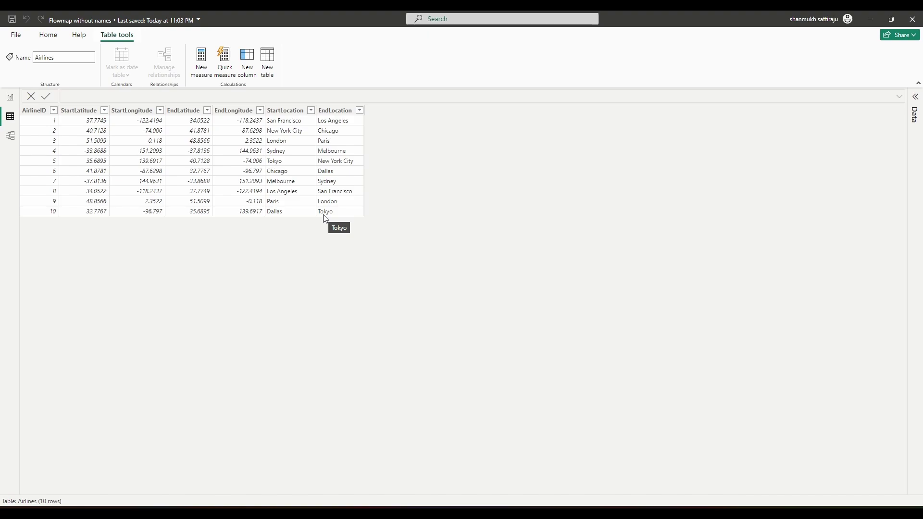
pyautogui.click(10, 98)
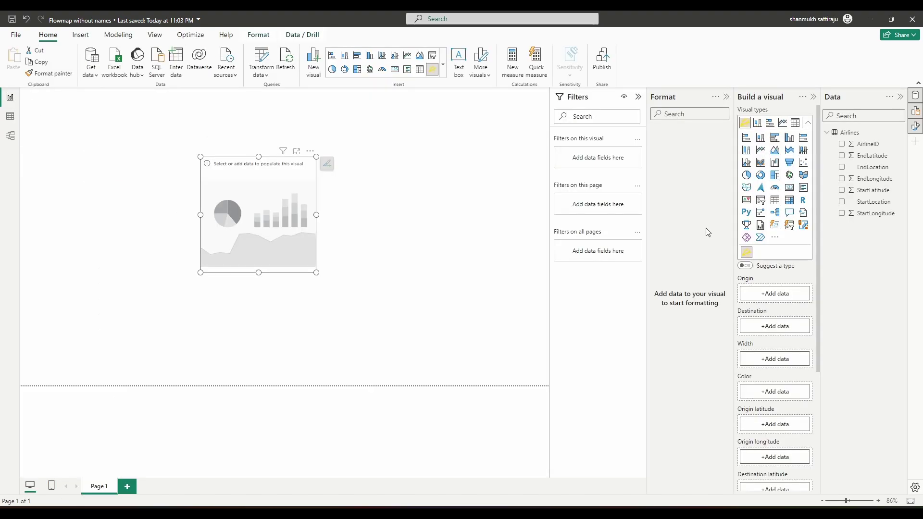
pyautogui.scroll(-5, 782, 421)
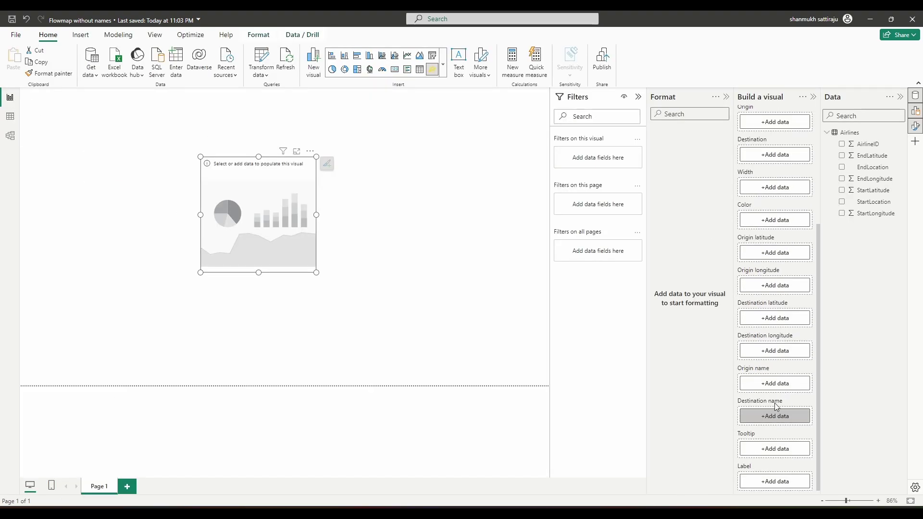
pyautogui.scroll(5, 774, 402)
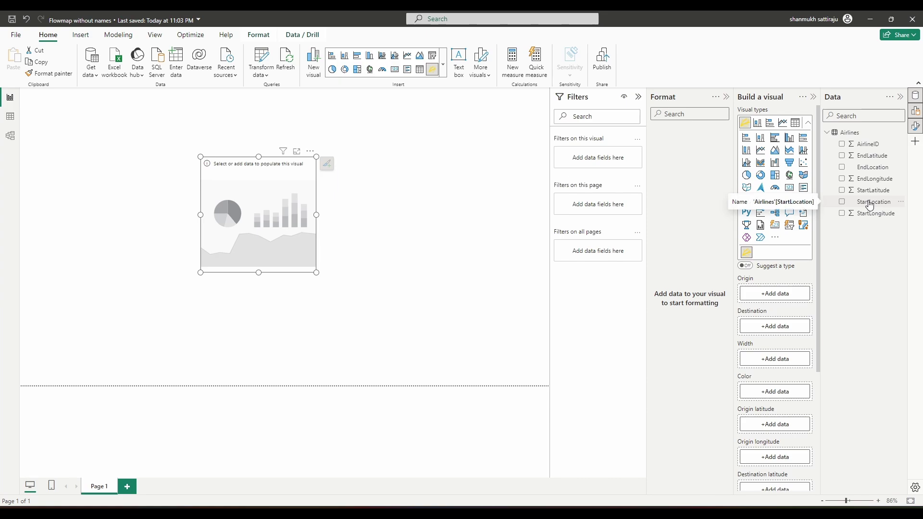
# Assign StartLocation as the flow map's Origin and EndLocation as its Destination, and enlarge the map.
pyautogui.moveTo(870, 204); pyautogui.dragTo(771, 294)
pyautogui.moveTo(871, 155); pyautogui.dragTo(775, 326)
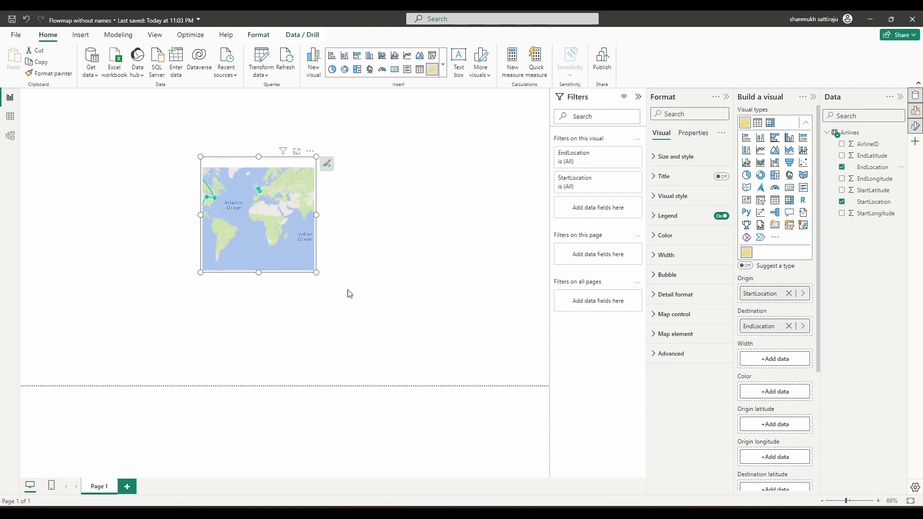
pyautogui.moveTo(317, 273); pyautogui.dragTo(506, 361)
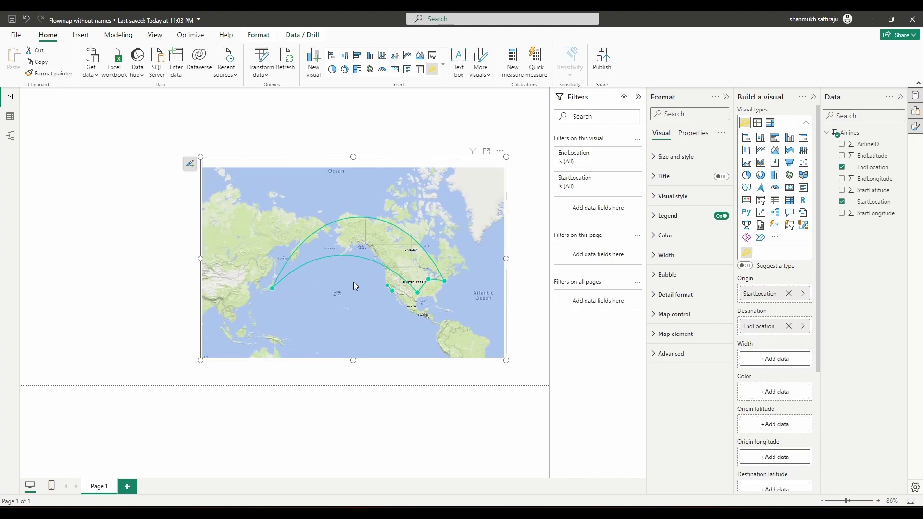
# Add a separate slicer visual to the page with AirlineID as its field.
pyautogui.click(432, 124)
pyautogui.click(770, 187)
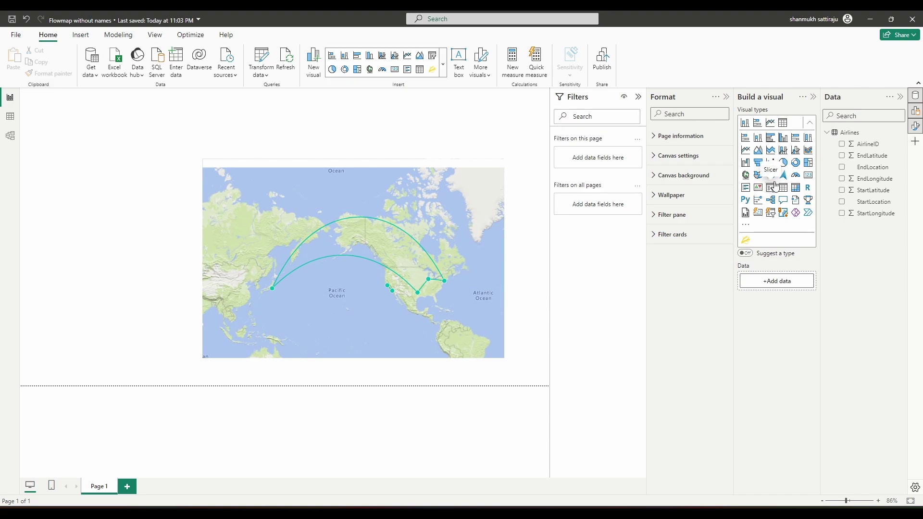
pyautogui.moveTo(871, 148); pyautogui.dragTo(777, 282)
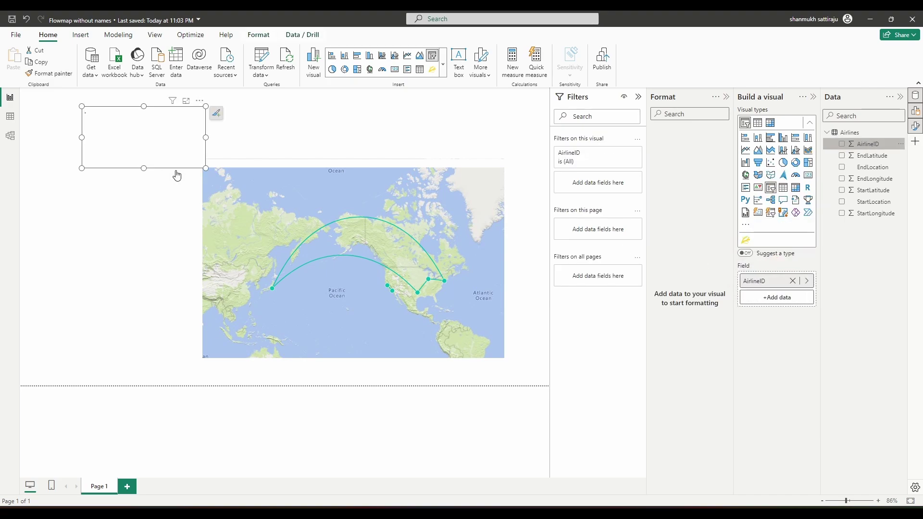
# Change the AirlineID slicer's style from a range to a vertical checkbox list and place it beside the map, sized to fit.
pyautogui.click(218, 115)
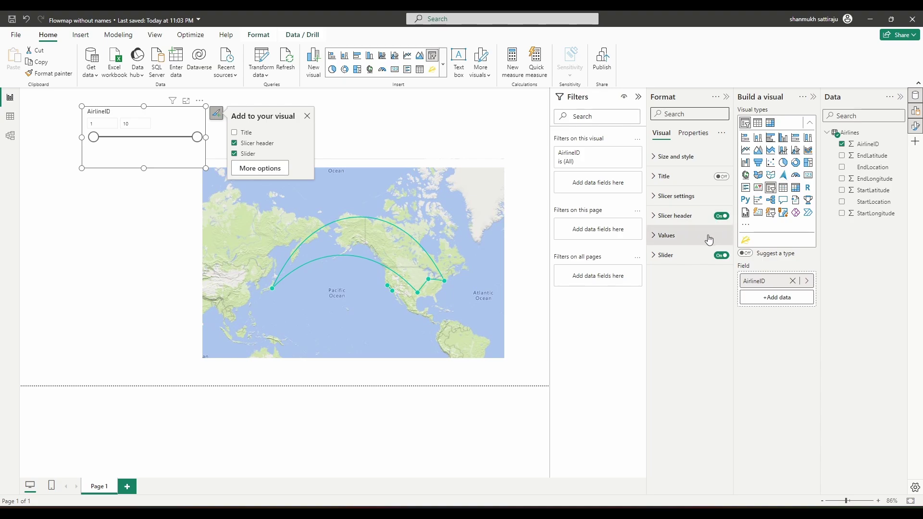
pyautogui.click(684, 196)
pyautogui.click(687, 244)
pyautogui.click(683, 244)
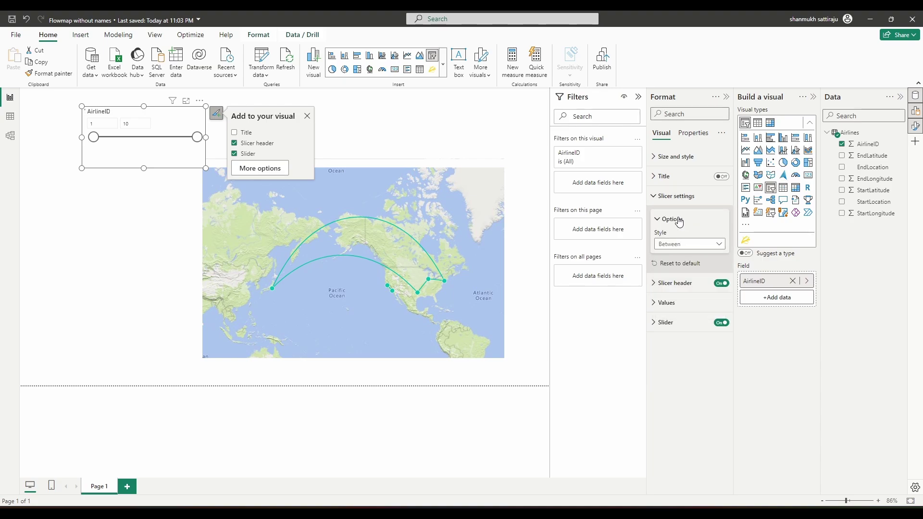
pyautogui.moveTo(160, 142); pyautogui.dragTo(113, 174)
pyautogui.moveTo(158, 214); pyautogui.dragTo(187, 261)
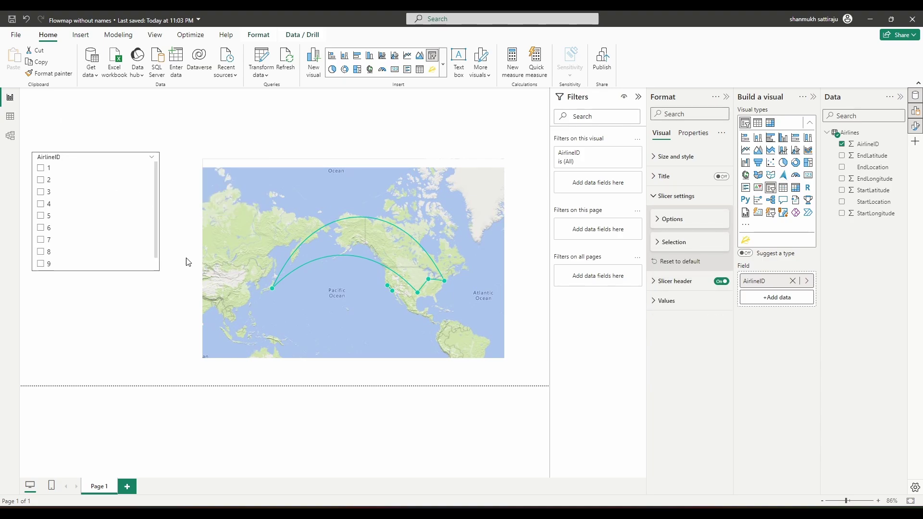
# Filter the flow map to AirlineID 3 with the slicer.
pyautogui.click(421, 229)
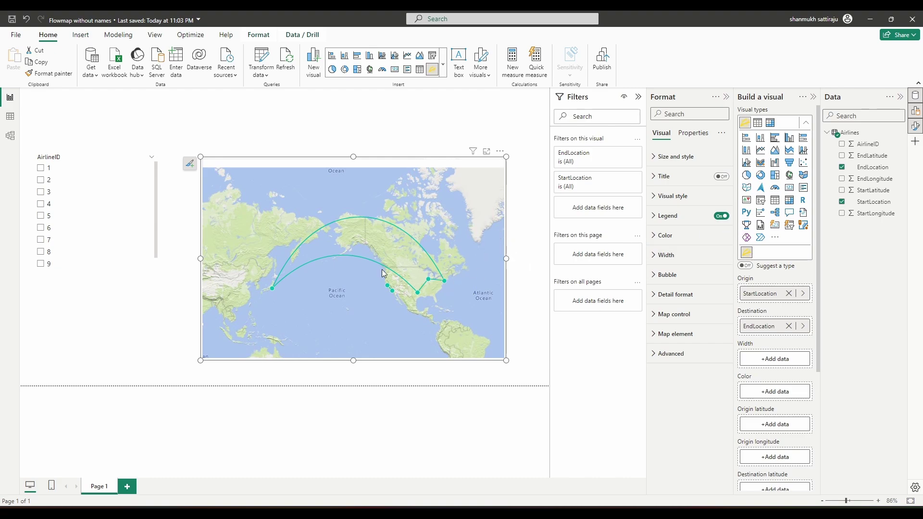
pyautogui.scroll(3, 387, 271)
pyautogui.click(48, 192)
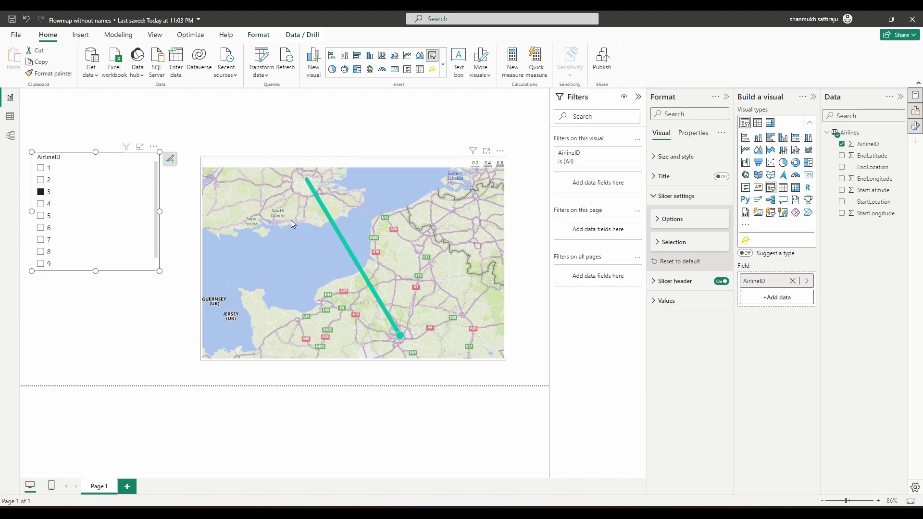
# Turn on place-name labels in the flow map's map element settings.
pyautogui.moveTo(290, 220)
pyautogui.mouseDown()
pyautogui.moveTo(291, 244)
pyautogui.moveTo(279, 218)
pyautogui.mouseUp()
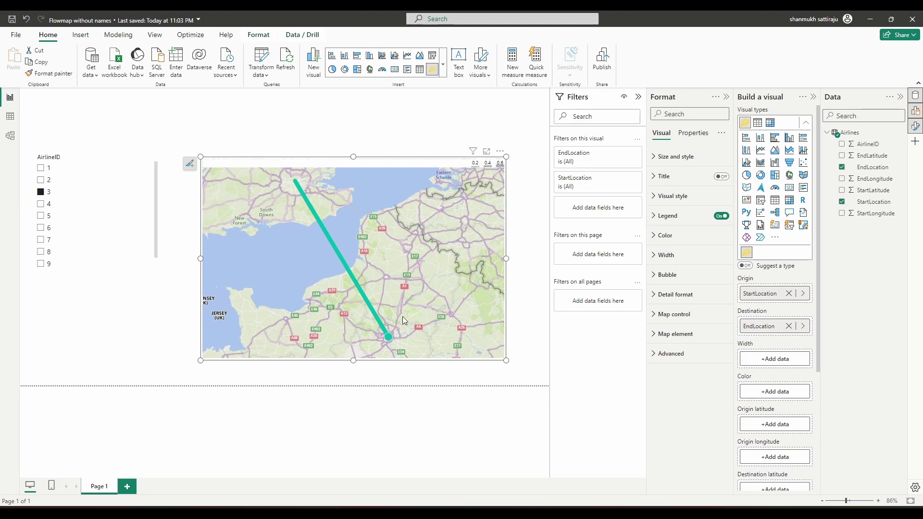
pyautogui.click(686, 339)
pyautogui.click(680, 340)
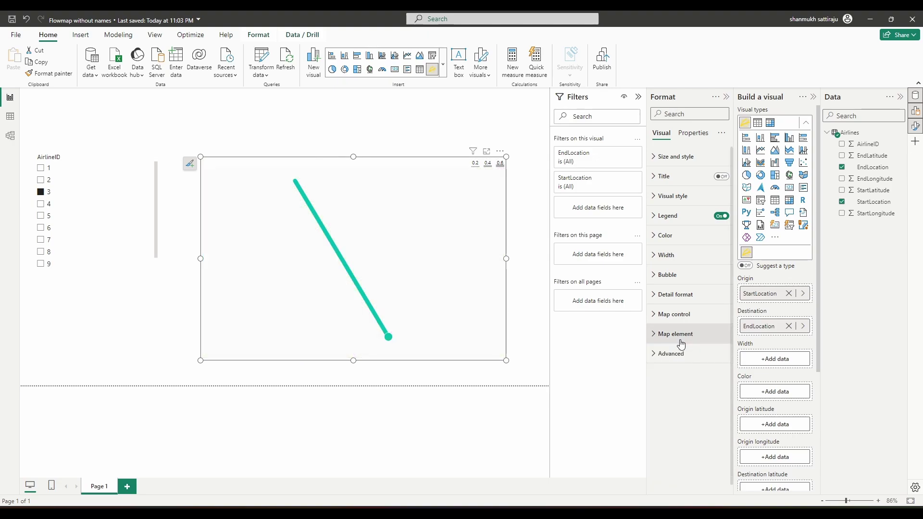
# Set the flow map's default line color to red.
pyautogui.click(678, 236)
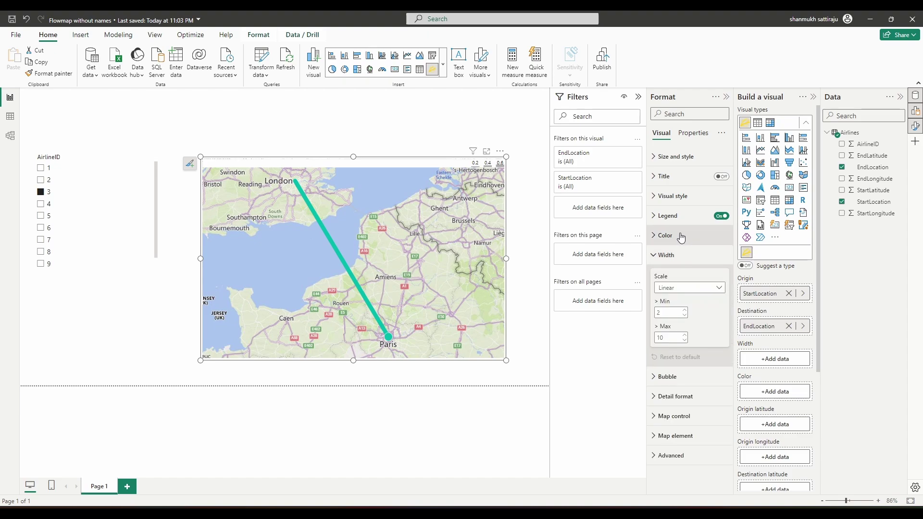
pyautogui.click(666, 267)
pyautogui.click(787, 412)
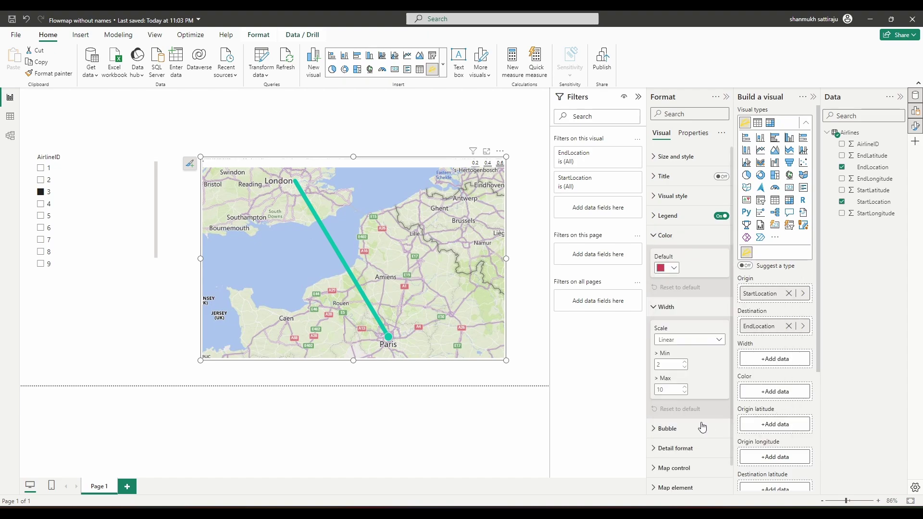
pyautogui.click(665, 235)
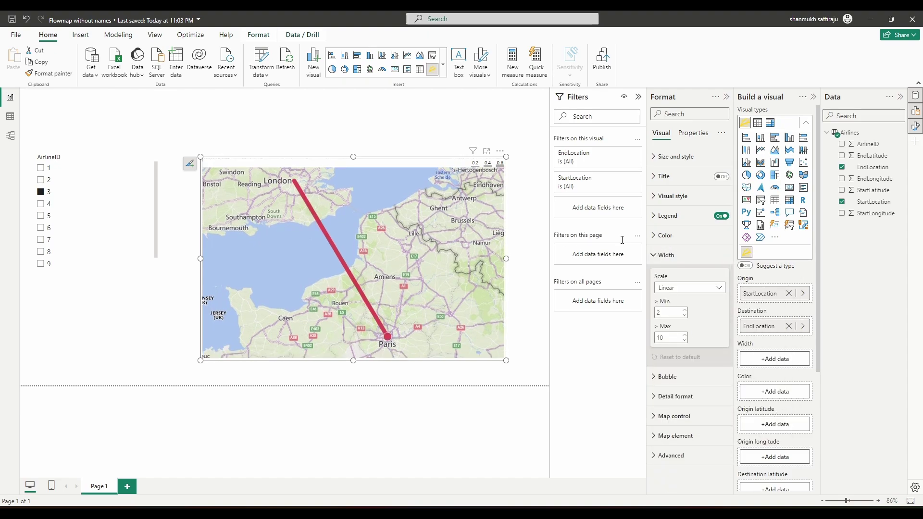
# Examine the route details shown at the London and Paris ends of the flow line.
pyautogui.press('Escape')
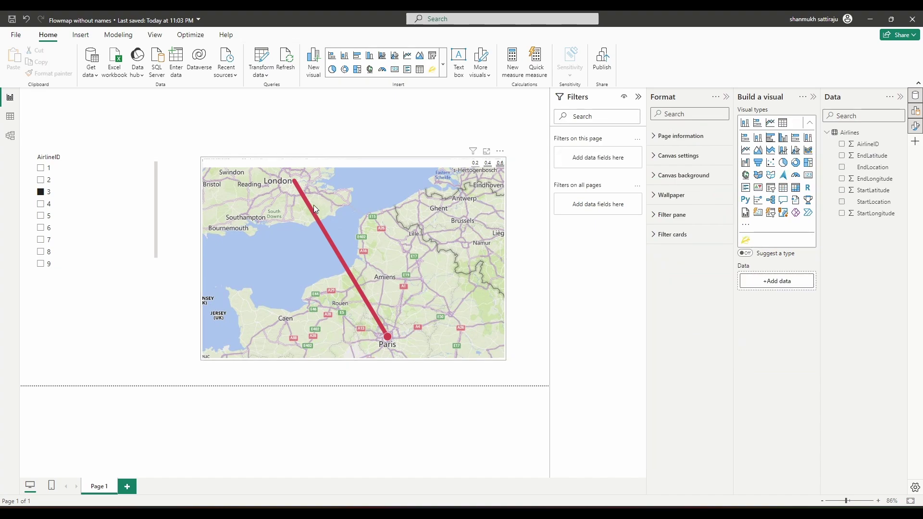
pyautogui.moveTo(295, 188)
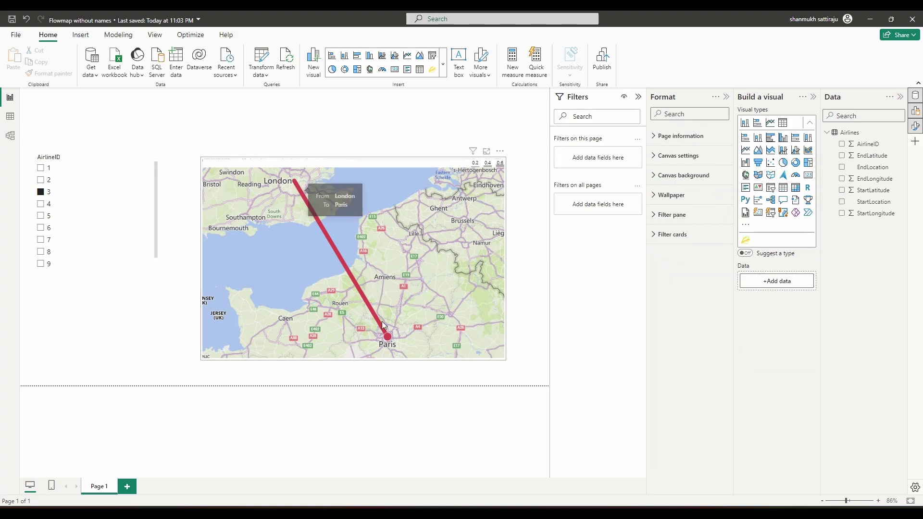
pyautogui.moveTo(386, 339)
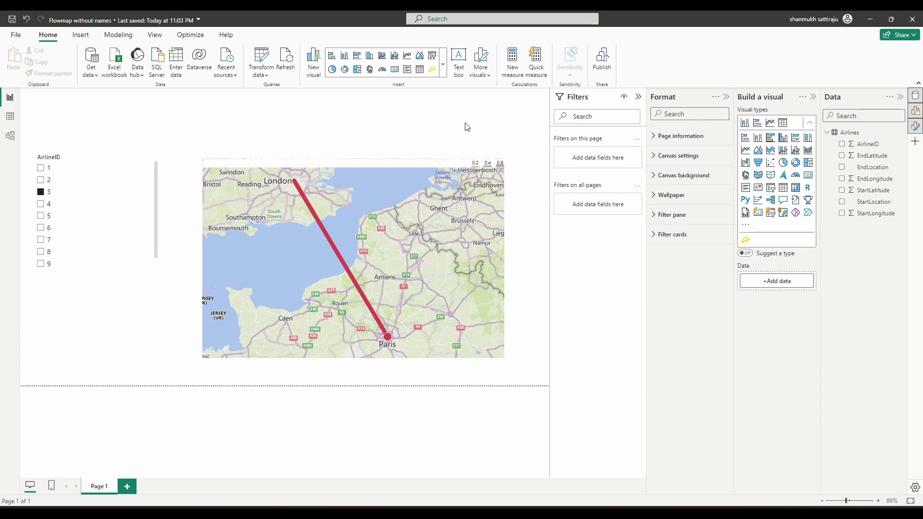
# Remove StartLocation from the flow map's Origin and EndLocation from its Destination.
pyautogui.click(454, 165)
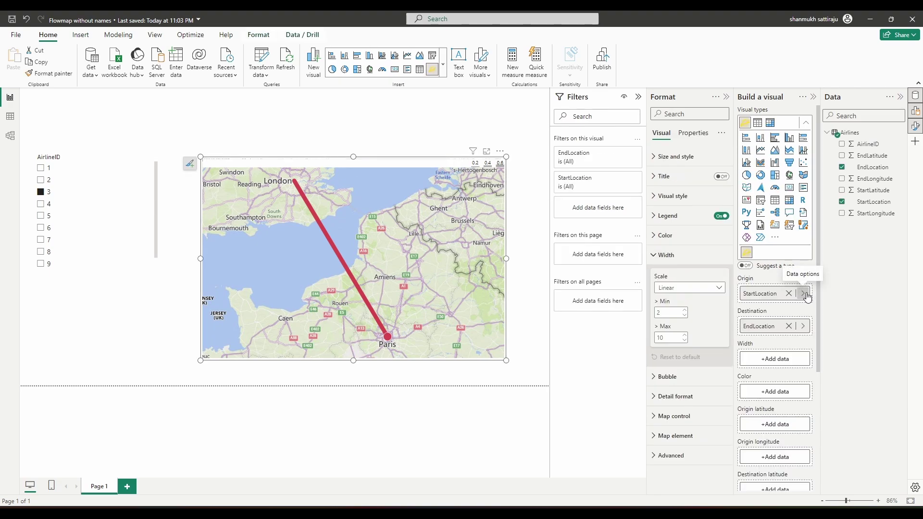
pyautogui.click(788, 293)
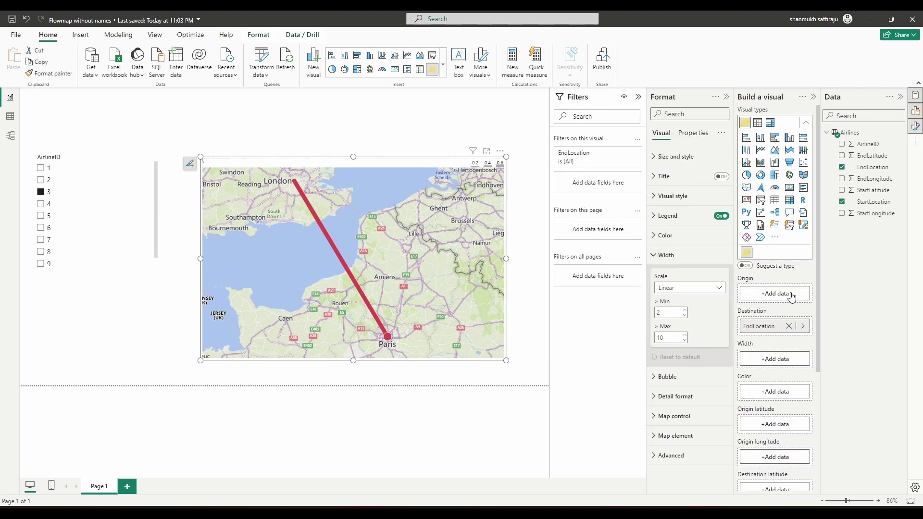
pyautogui.click(789, 326)
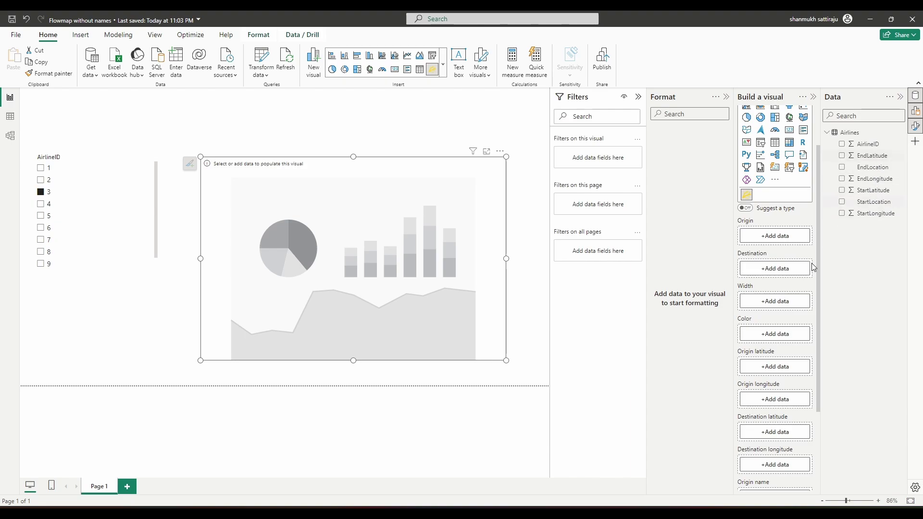
# Assign StartLatitude and StartLongitude as the flow map's origin coordinates, and EndLatitude and EndLongitude as its destination coordinates.
pyautogui.scroll(-2, 775, 365)
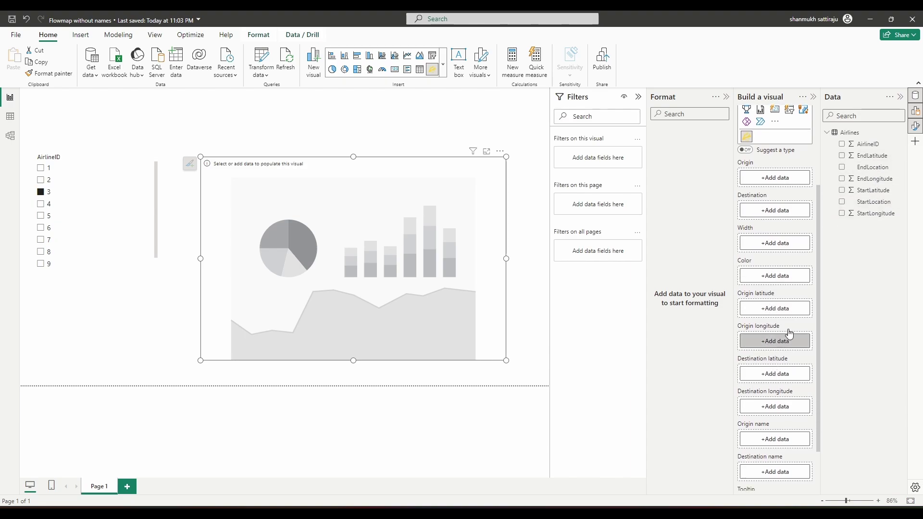
pyautogui.moveTo(884, 156); pyautogui.dragTo(774, 375)
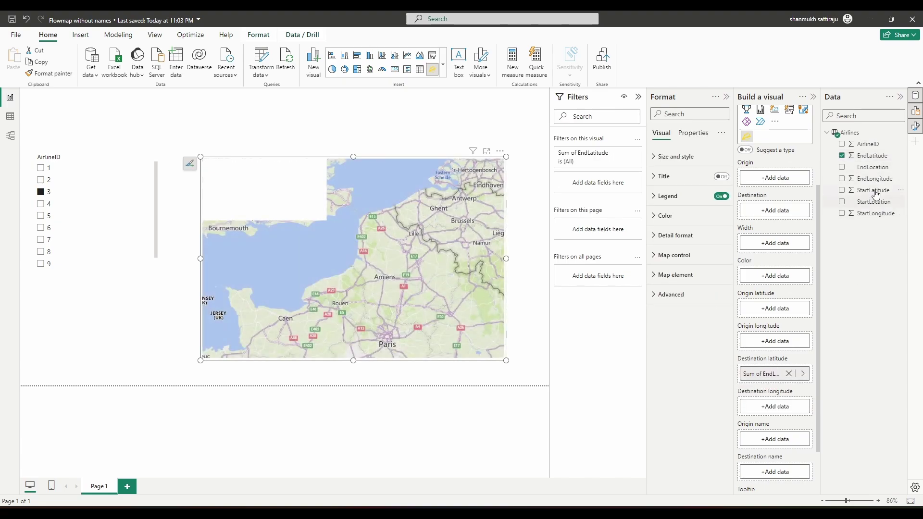
pyautogui.moveTo(872, 190); pyautogui.dragTo(783, 308)
pyautogui.moveTo(881, 213); pyautogui.dragTo(783, 341)
pyautogui.moveTo(875, 178); pyautogui.dragTo(785, 413)
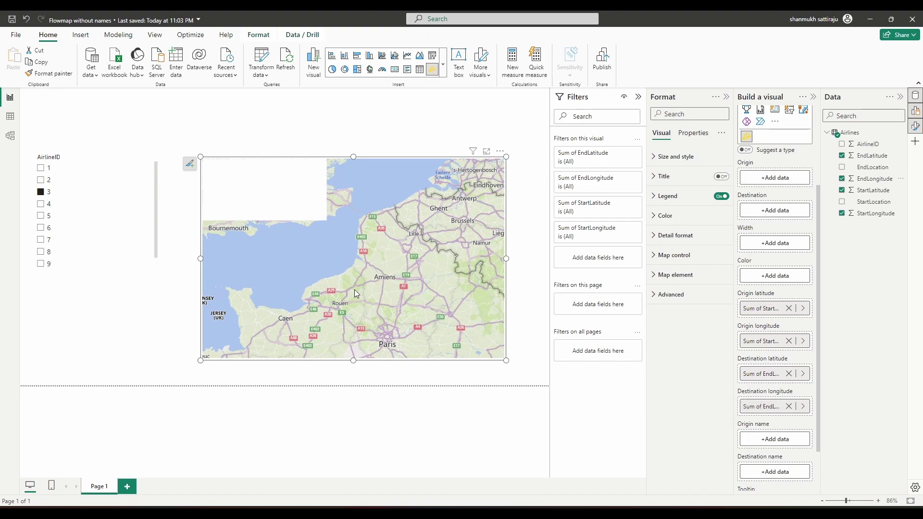
# Inspect the map and the data options of the Origin latitude field, including its field and aggregation settings.
pyautogui.moveTo(344, 267); pyautogui.dragTo(299, 255)
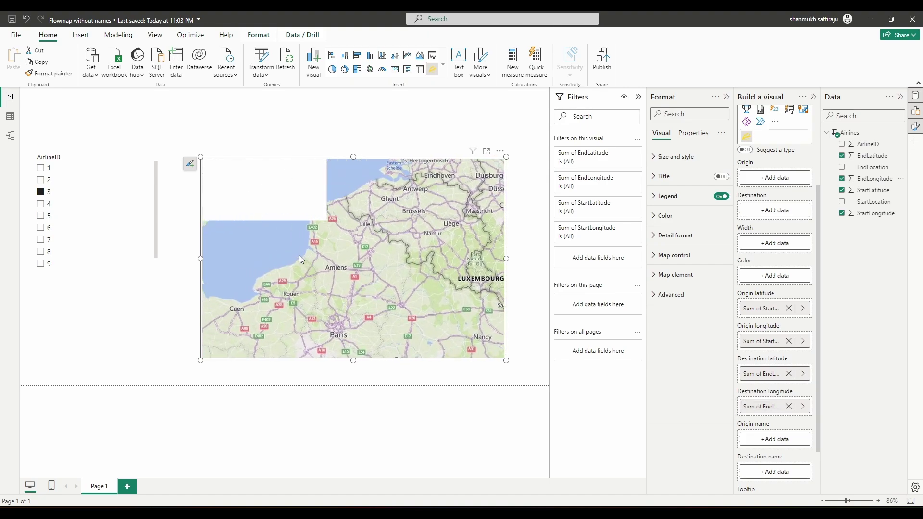
pyautogui.click(799, 309)
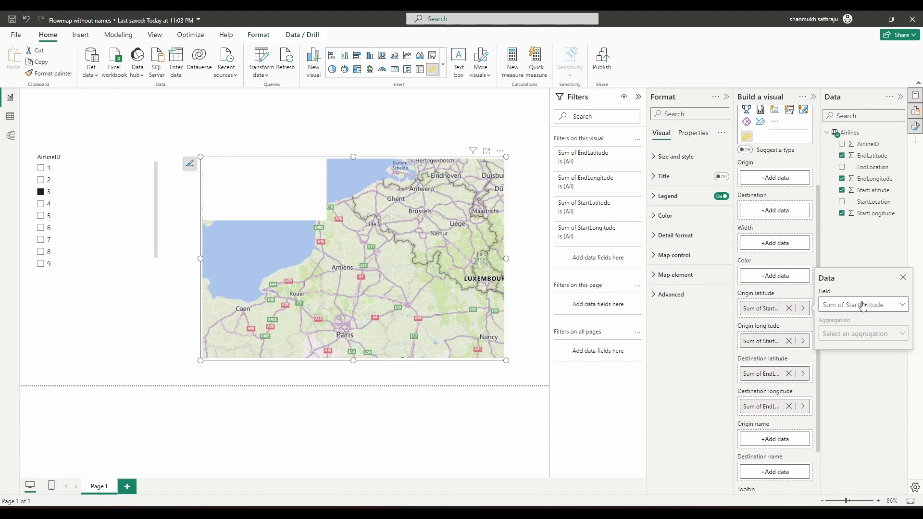
pyautogui.click(843, 304)
pyautogui.click(869, 305)
pyautogui.click(902, 279)
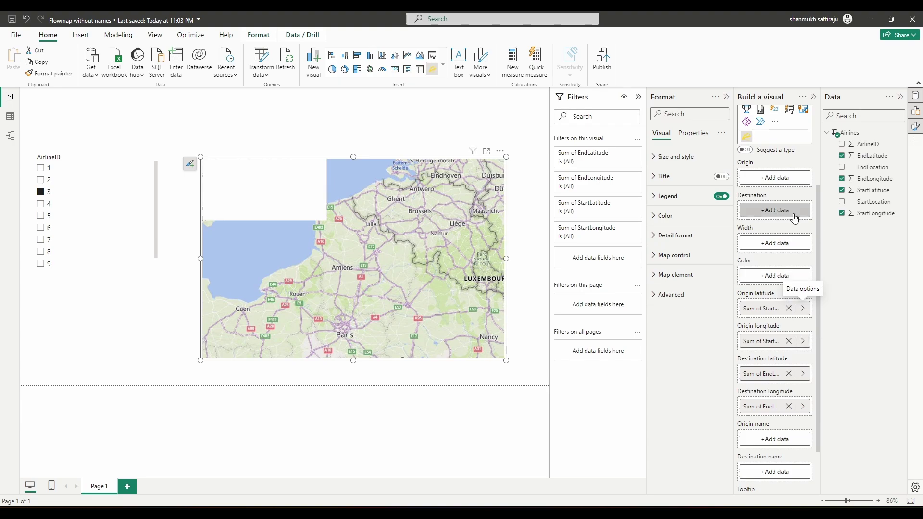
pyautogui.scroll(3, 794, 219)
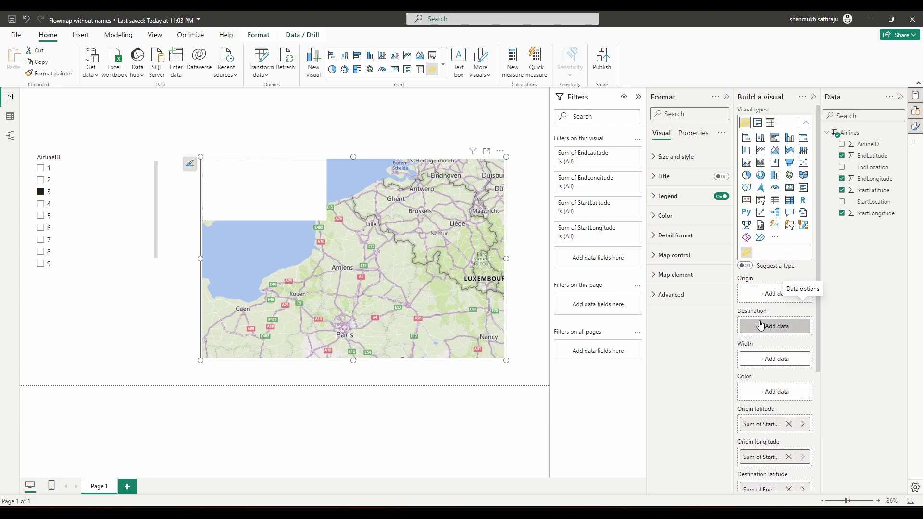
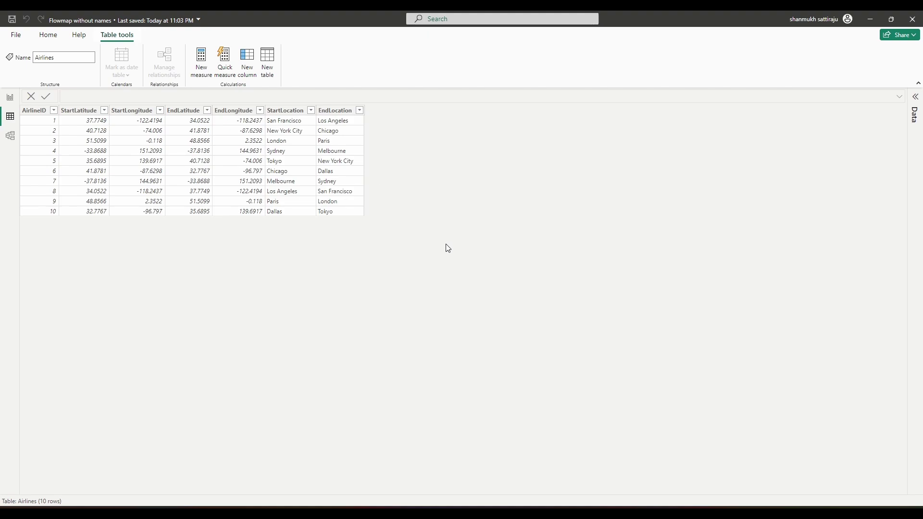
# Add a calculated column named StartLatLong to the Airlines table, beginning its formula with "lat" & " " & Airlines[StartLatitude].
pyautogui.click(249, 56)
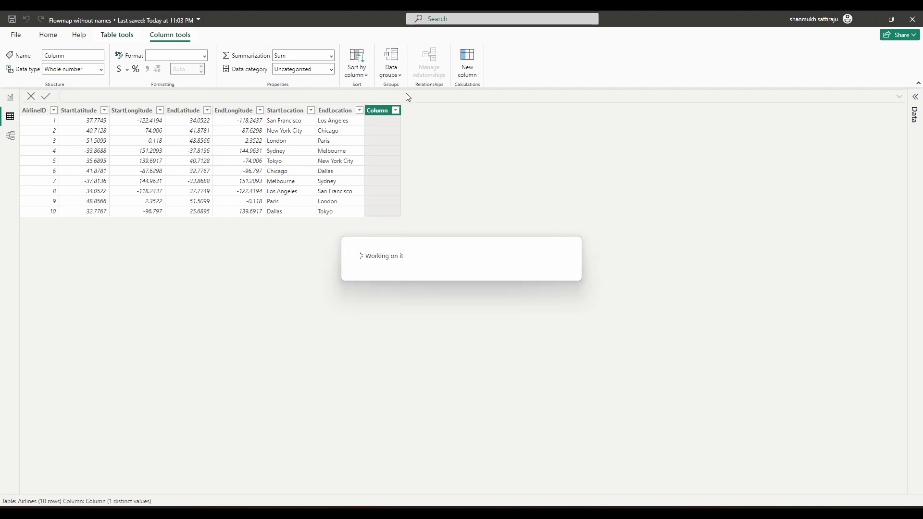
pyautogui.hotkey('ctrl', 'a')
pyautogui.press('BackSpace')
pyautogui.write('StartLatLo')
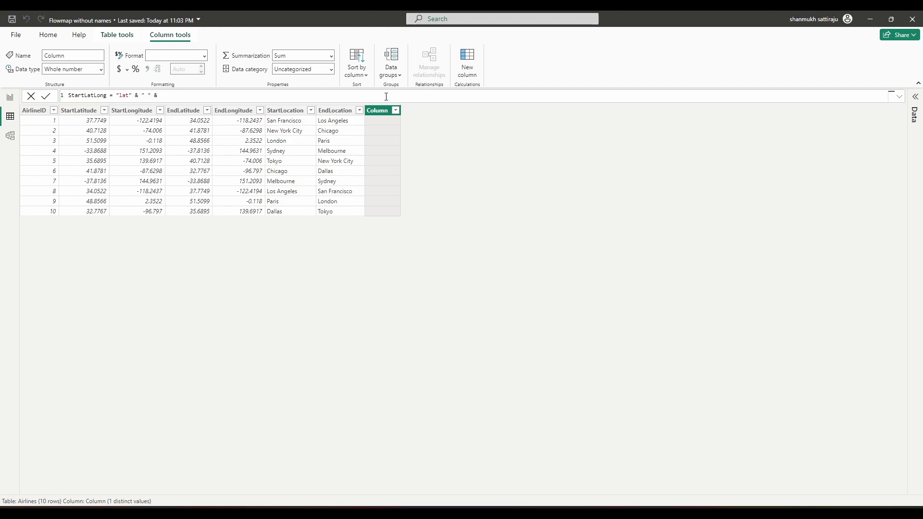
pyautogui.write('start')
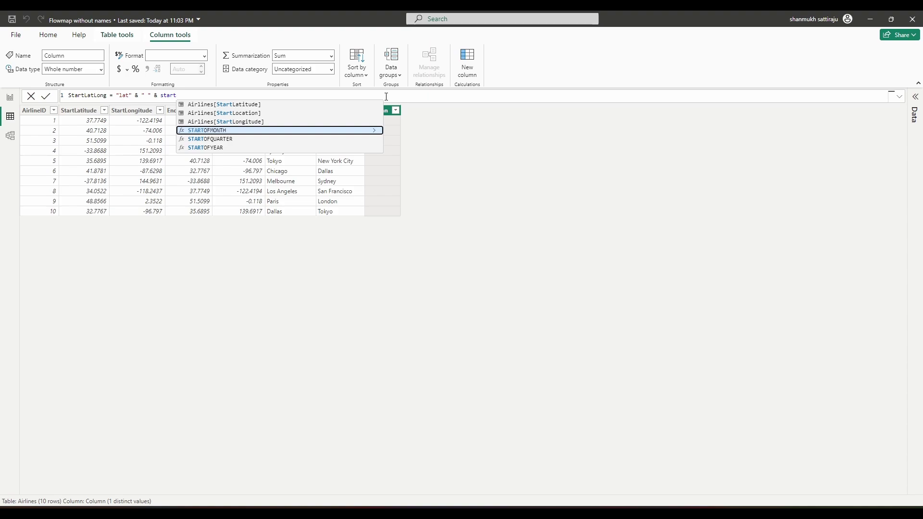
pyautogui.press('Up')
pyautogui.press('Up')
pyautogui.press('Up')
pyautogui.press('Tab')
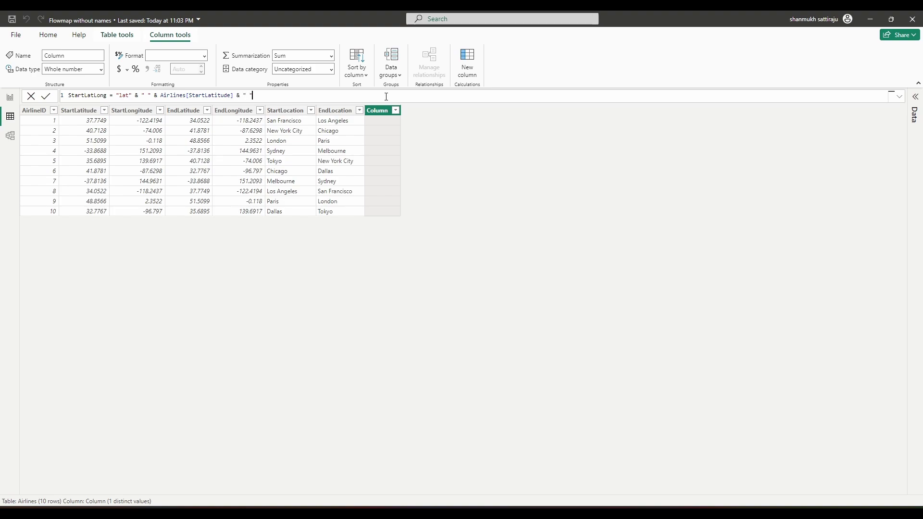
# Complete the StartLatLong formula by appending & " " & Airlines[StartLongitude], and commit it.
pyautogui.write('Airlines[Start')
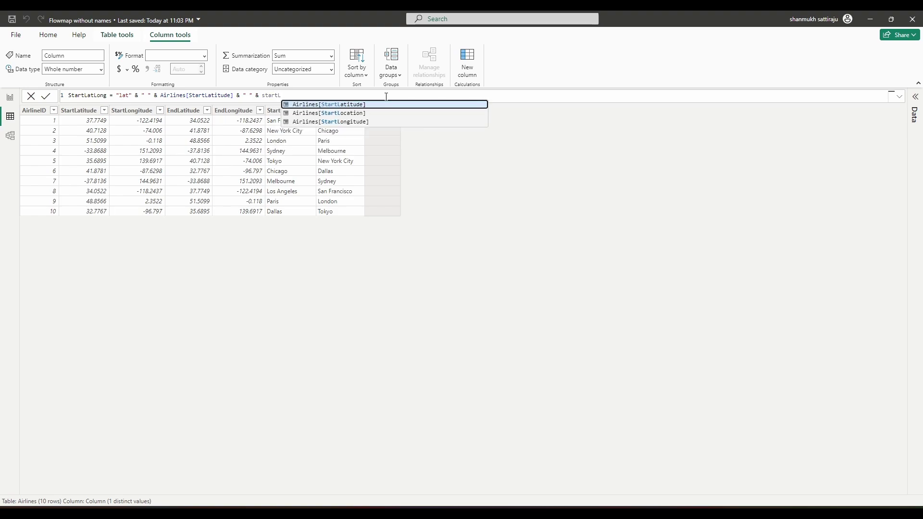
pyautogui.press('Down')
pyautogui.press('Down')
pyautogui.press('Tab')
pyautogui.press('Return')
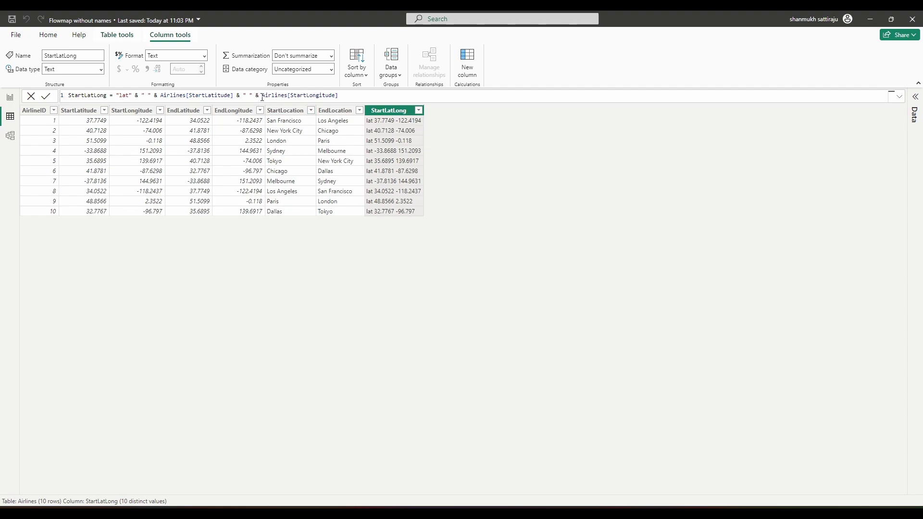
# Insert the text "Long" followed by & " " & before Airlines[StartLongitude] in the StartLatLong formula.
pyautogui.moveTo(259, 96); pyautogui.dragTo(235, 95)
pyautogui.hotkey('ctrl', 'c')
pyautogui.click(259, 95)
pyautogui.hotkey('ctrl', 'v')
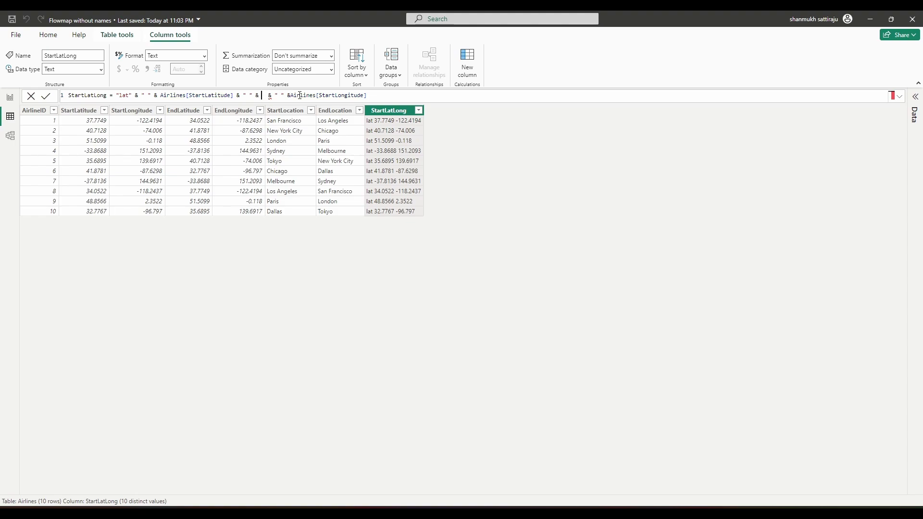
pyautogui.write('"Long"')
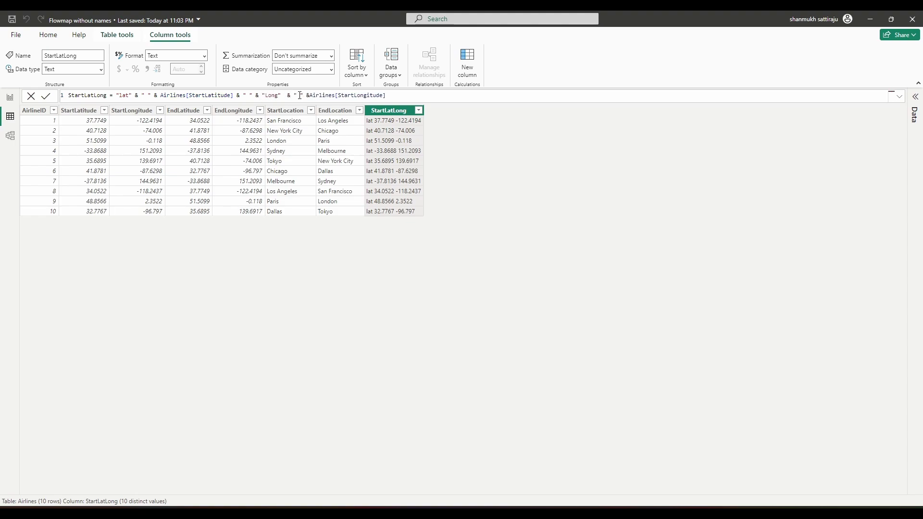
pyautogui.press('Return')
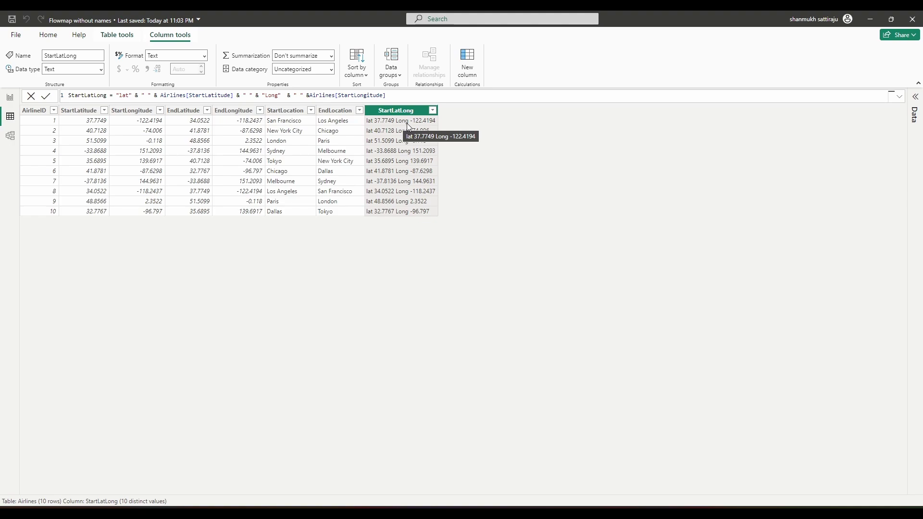
# Create an EndLatLong column by reusing the StartLatLong formula with Airlines[EndLatitude] and Airlines[EndLongitude].
pyautogui.tripleClick(399, 95)
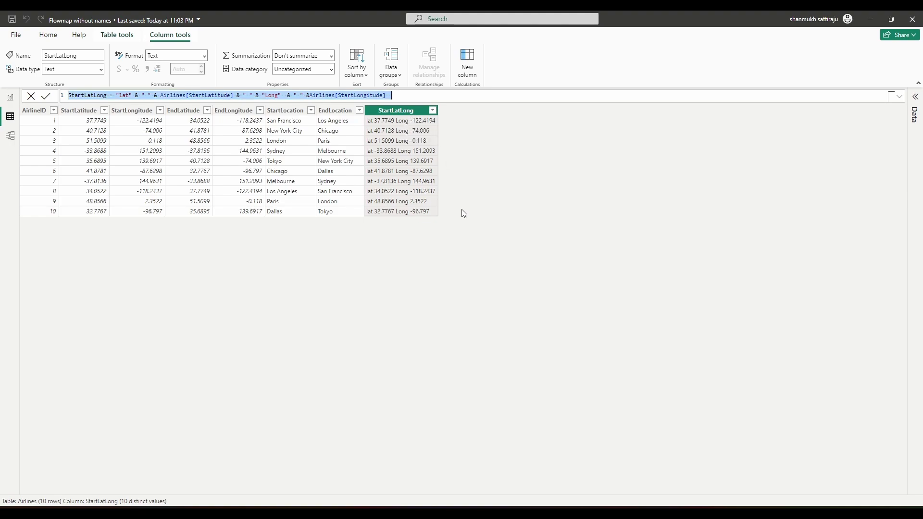
pyautogui.click(467, 62)
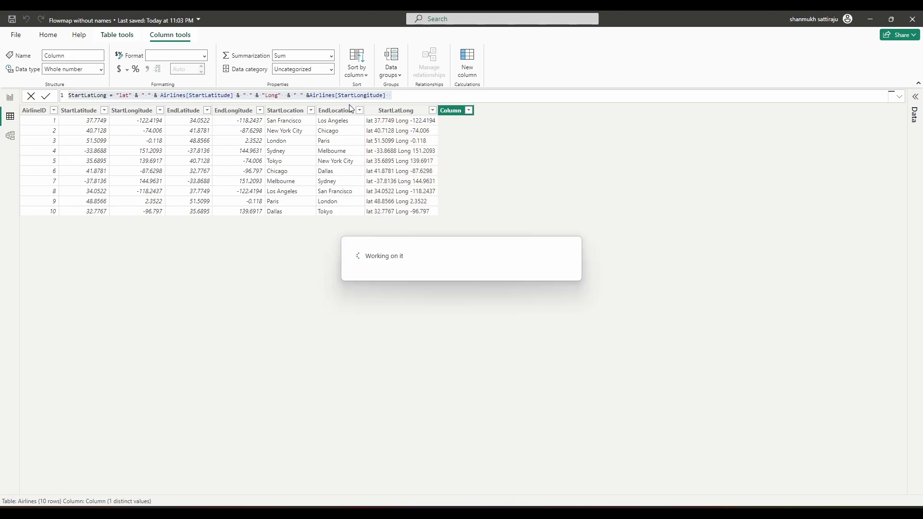
pyautogui.doubleClick(91, 95)
pyautogui.write('EndLatLong')
pyautogui.doubleClick(195, 95)
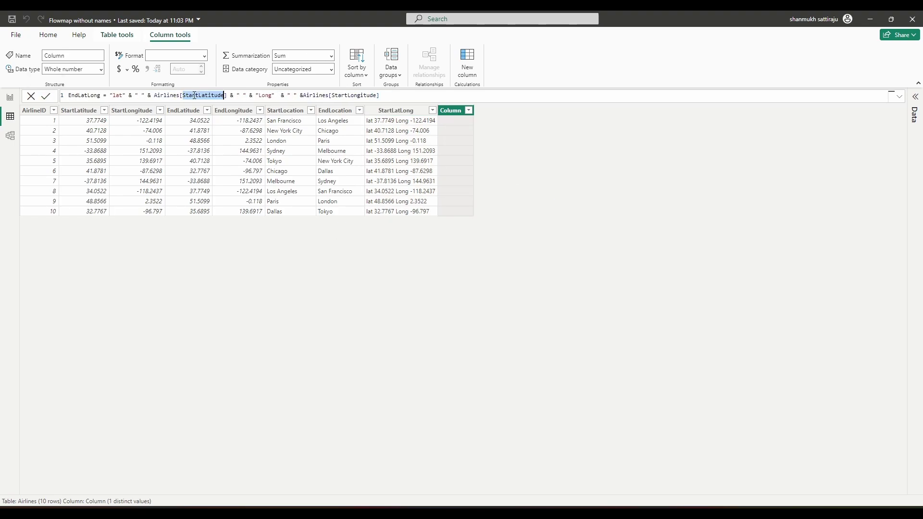
pyautogui.write('EndLat')
pyautogui.press('Tab')
pyautogui.doubleClick(344, 95)
pyautogui.write('End')
pyautogui.press('Tab')
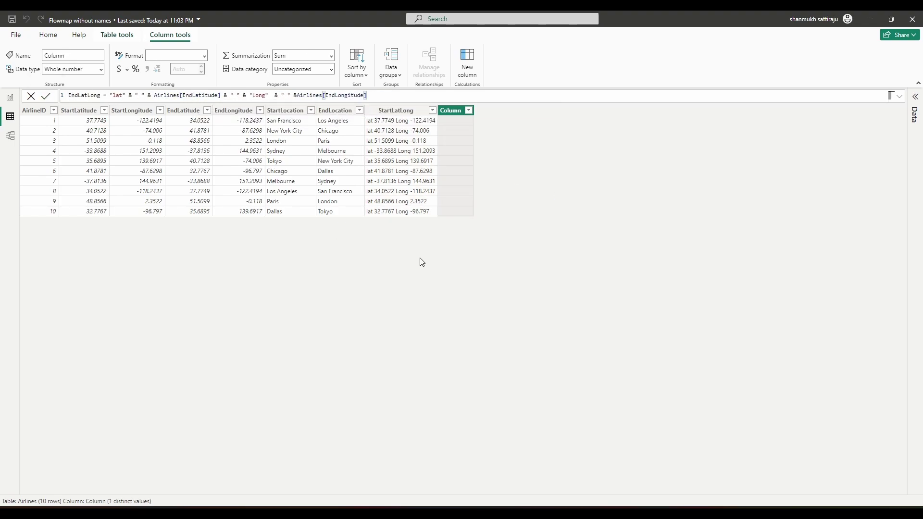
pyautogui.press('Return')
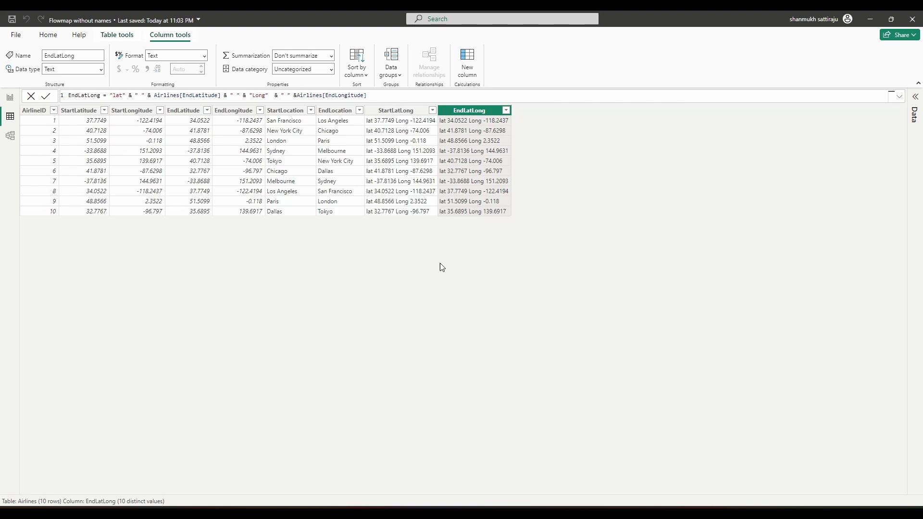
# In the report, assign StartLatLong as the flow map's Origin and EndLatLong as its Destination.
pyautogui.click(10, 97)
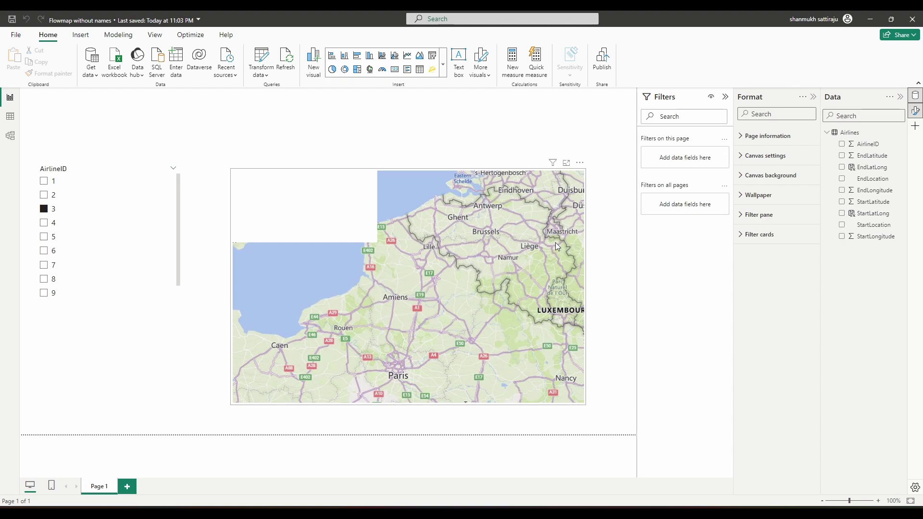
pyautogui.click(448, 263)
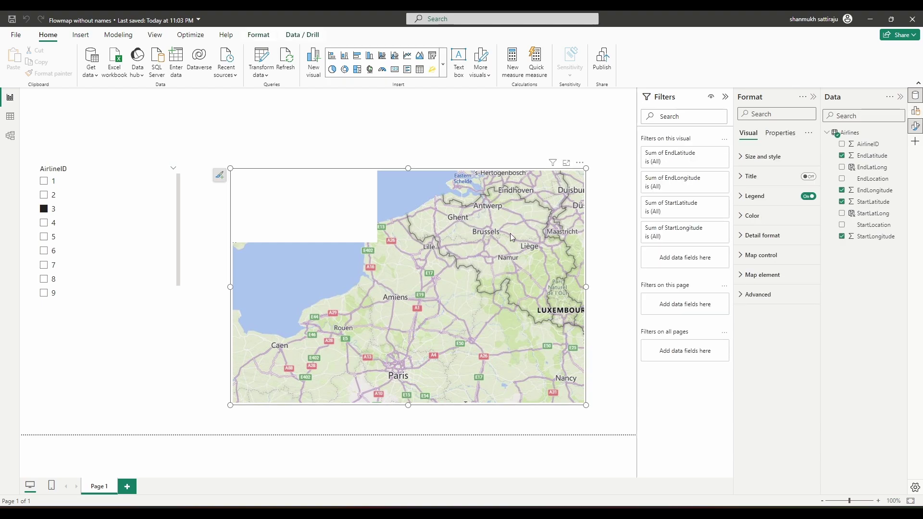
pyautogui.click(915, 110)
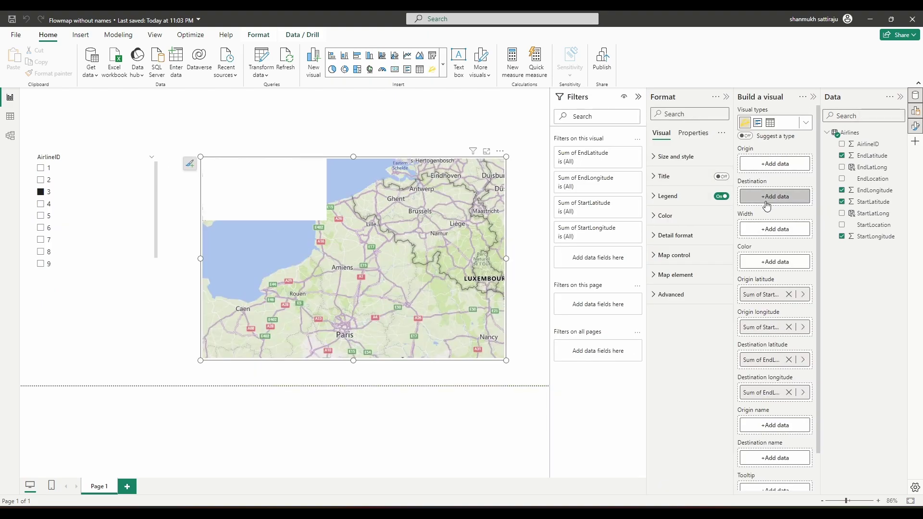
pyautogui.moveTo(870, 213); pyautogui.dragTo(783, 165)
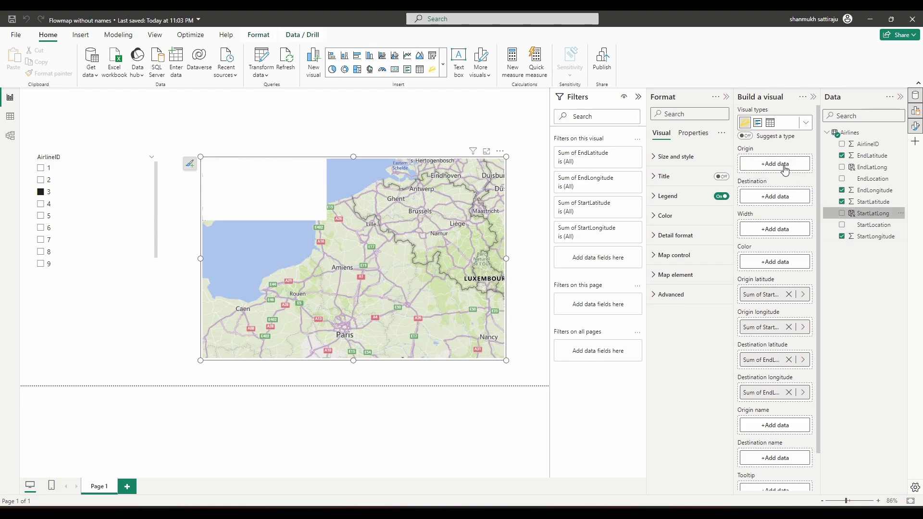
pyautogui.moveTo(877, 168); pyautogui.dragTo(795, 196)
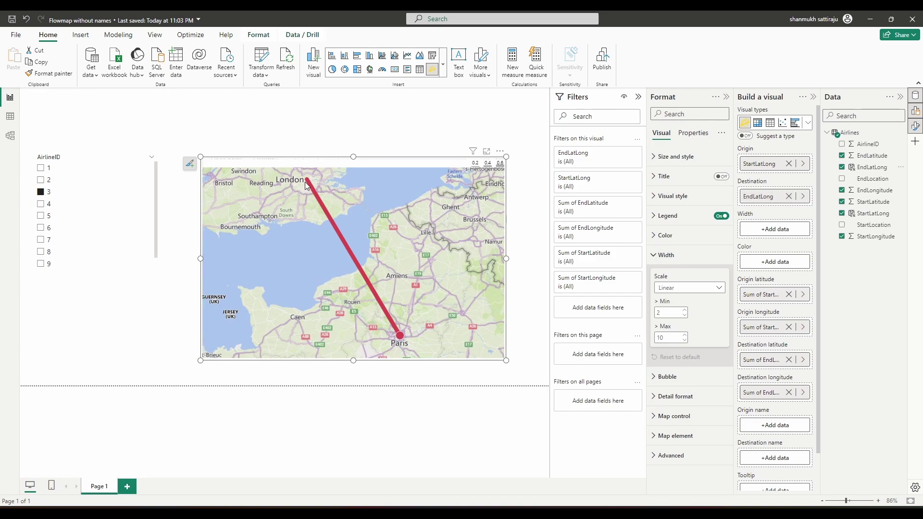
pyautogui.moveTo(306, 184)
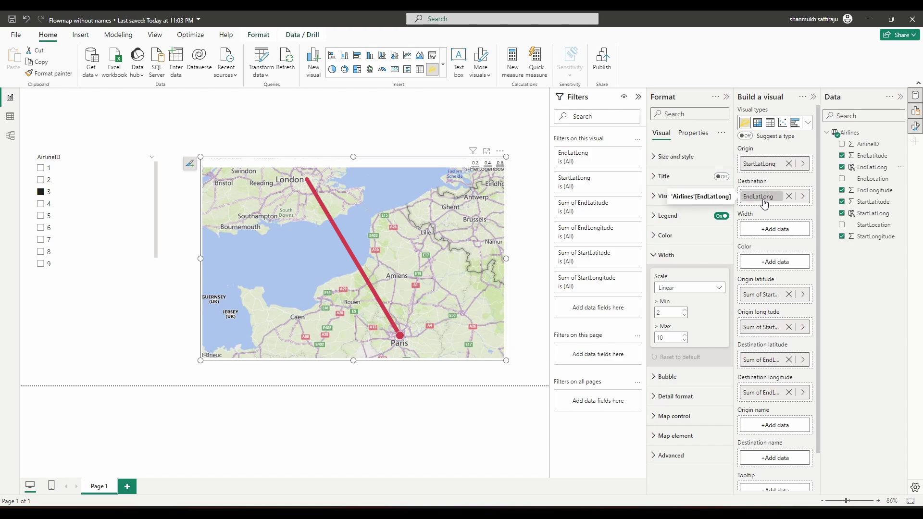
# Filter the report to AirlineID 4 and inspect the Sydney end of its route on the map.
pyautogui.click(45, 207)
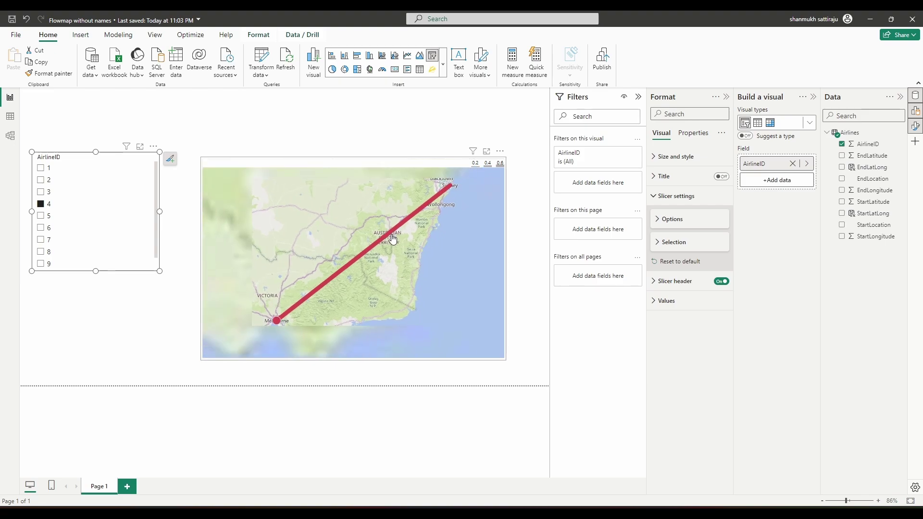
pyautogui.scroll(2, 344, 294)
pyautogui.moveTo(344, 295); pyautogui.dragTo(243, 366)
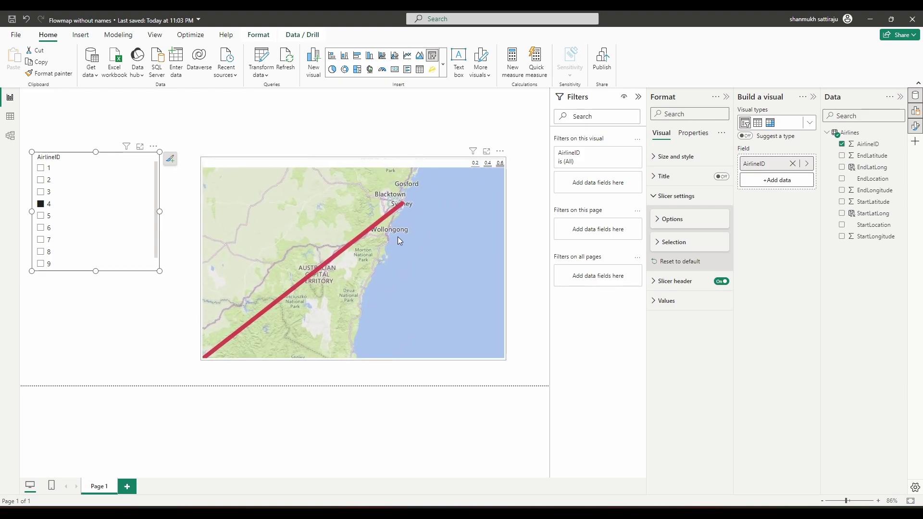
# Add StartLocation and EndLocation to the flow map's Tooltip.
pyautogui.click(472, 171)
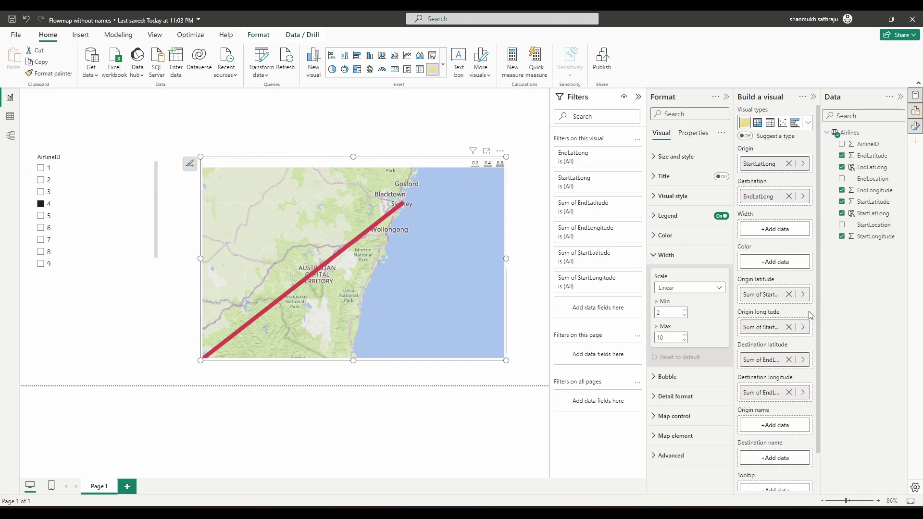
pyautogui.scroll(-2, 811, 315)
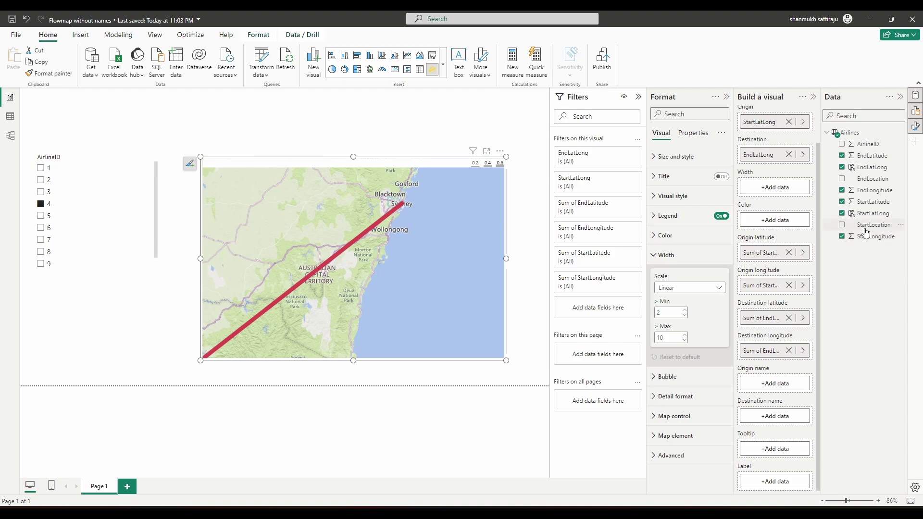
pyautogui.moveTo(865, 232); pyautogui.dragTo(774, 448)
pyautogui.moveTo(872, 167); pyautogui.dragTo(774, 447)
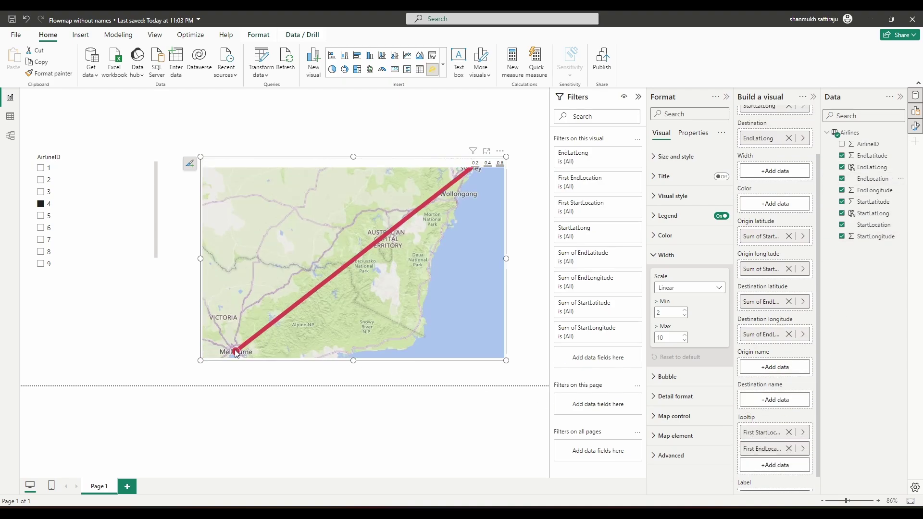
# Examine the flow line's tooltip and its Sydney and Melbourne ends on the map, and review the assigned fields.
pyautogui.moveTo(236, 354)
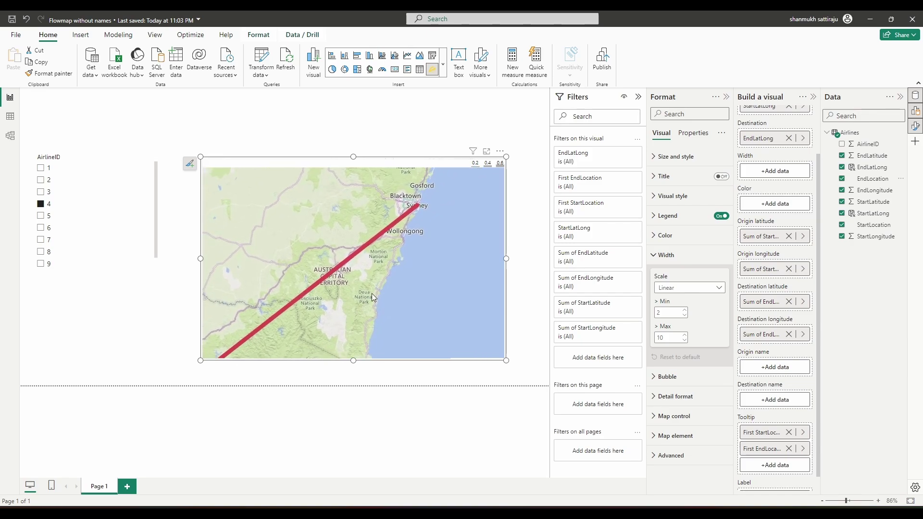
pyautogui.moveTo(436, 187)
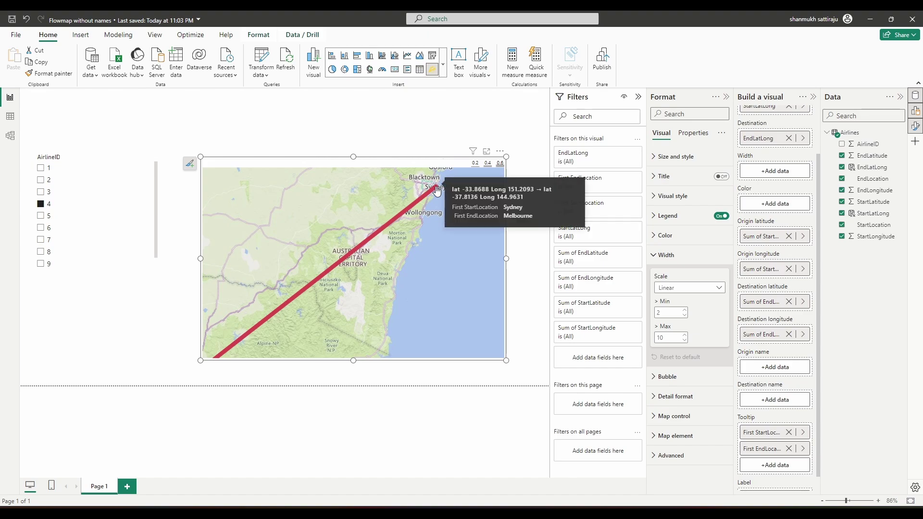
pyautogui.scroll(2, 436, 220)
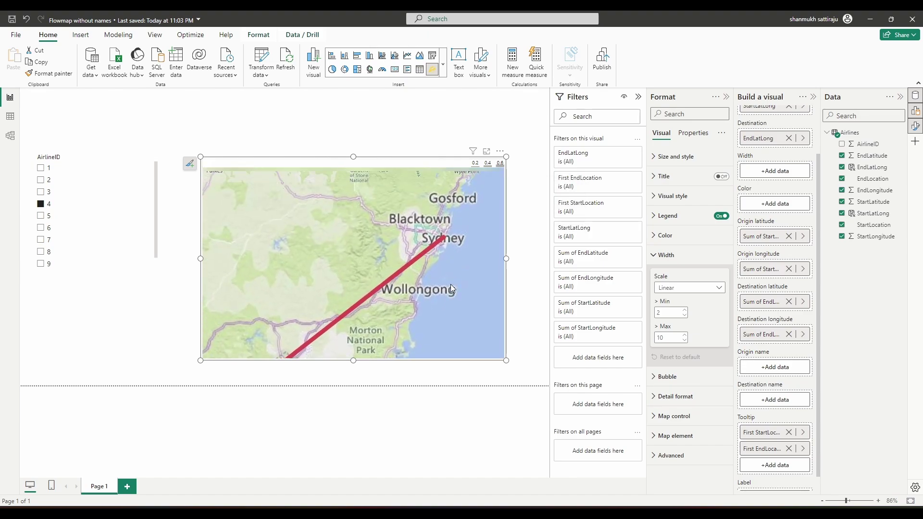
pyautogui.moveTo(457, 218)
pyautogui.mouseDown()
pyautogui.moveTo(400, 281)
pyautogui.moveTo(497, 224)
pyautogui.moveTo(376, 258)
pyautogui.moveTo(452, 203)
pyautogui.mouseUp()
pyautogui.scroll(-1, 453, 202)
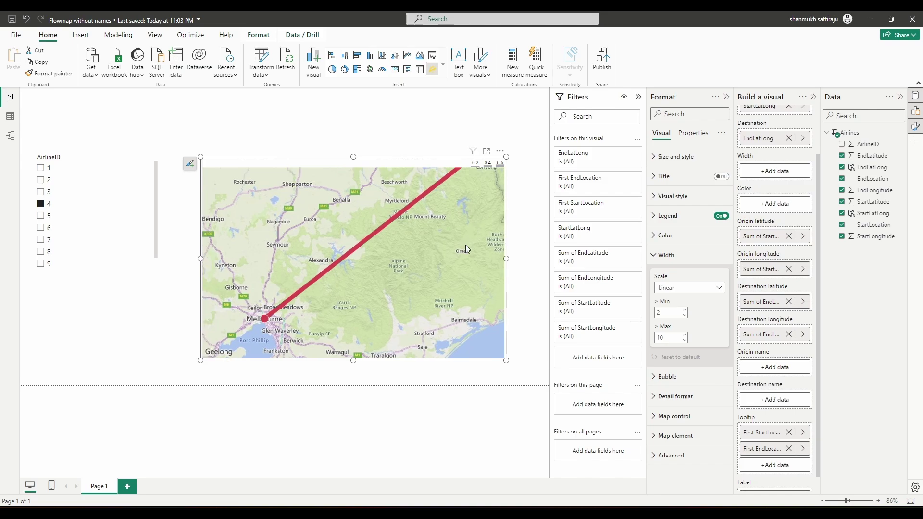
pyautogui.scroll(-1, 465, 248)
pyautogui.moveTo(450, 246); pyautogui.dragTo(346, 300)
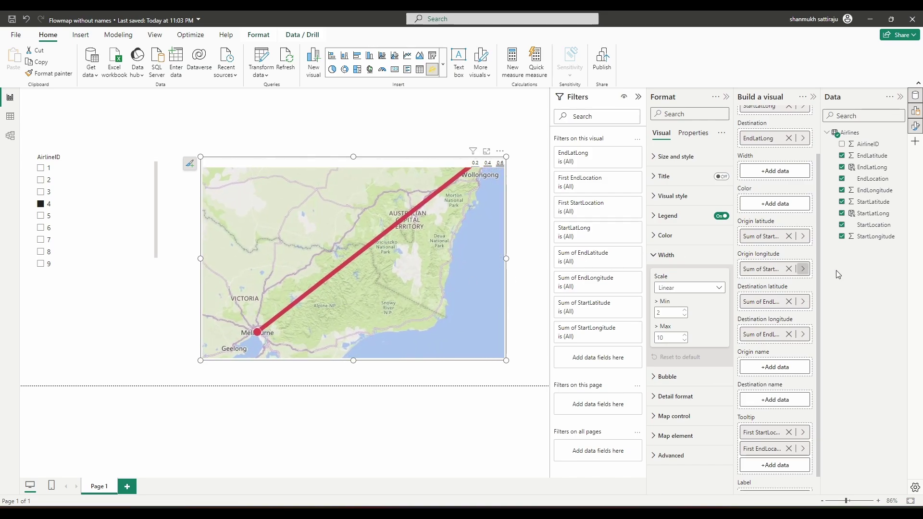
pyautogui.scroll(3, 778, 277)
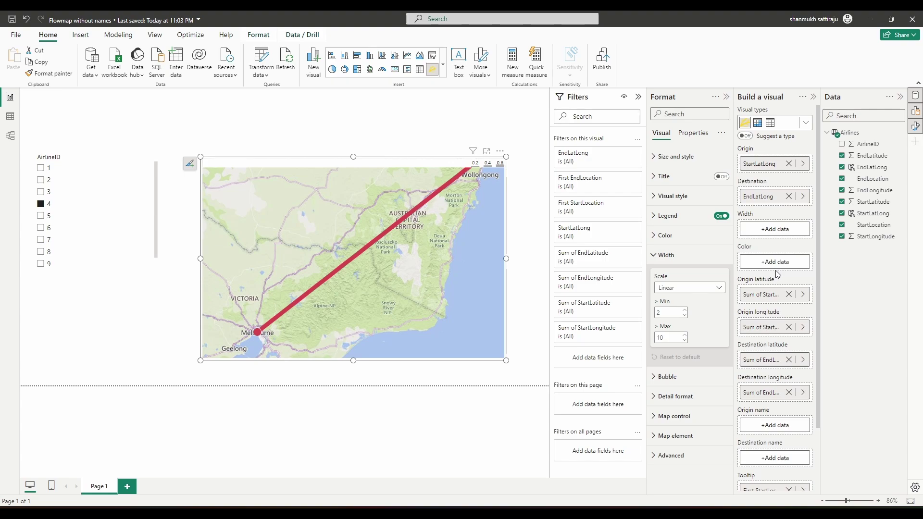